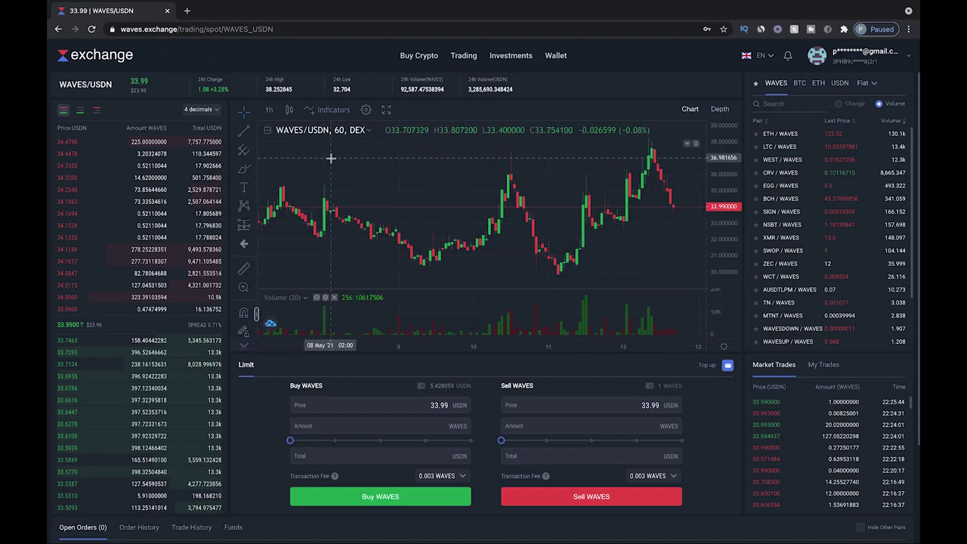
Step: Open the wallet's asset creation form and name the new asset "Donkey Coin"
{"action": "left_click", "coordinate": [558, 57]}
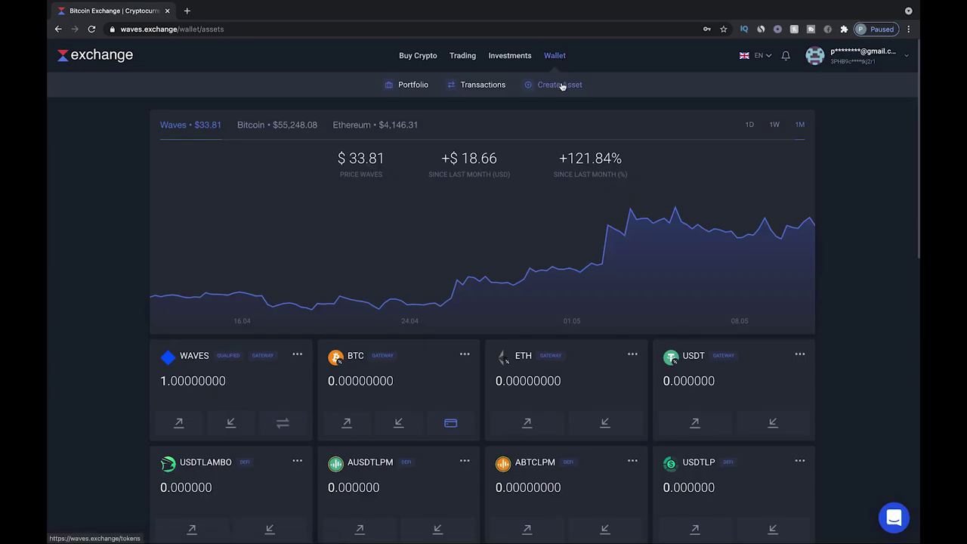
{"action": "left_click", "coordinate": [561, 85]}
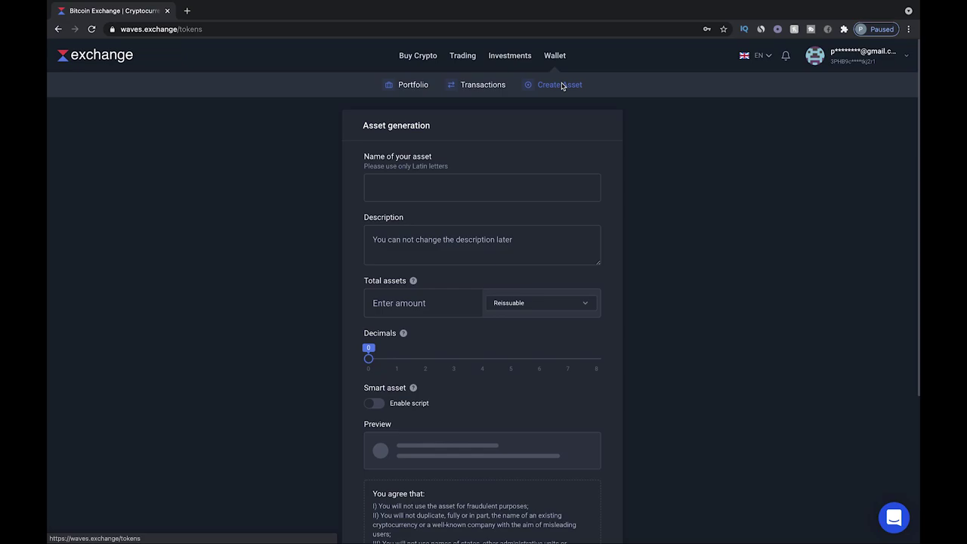
{"action": "left_click", "coordinate": [466, 184]}
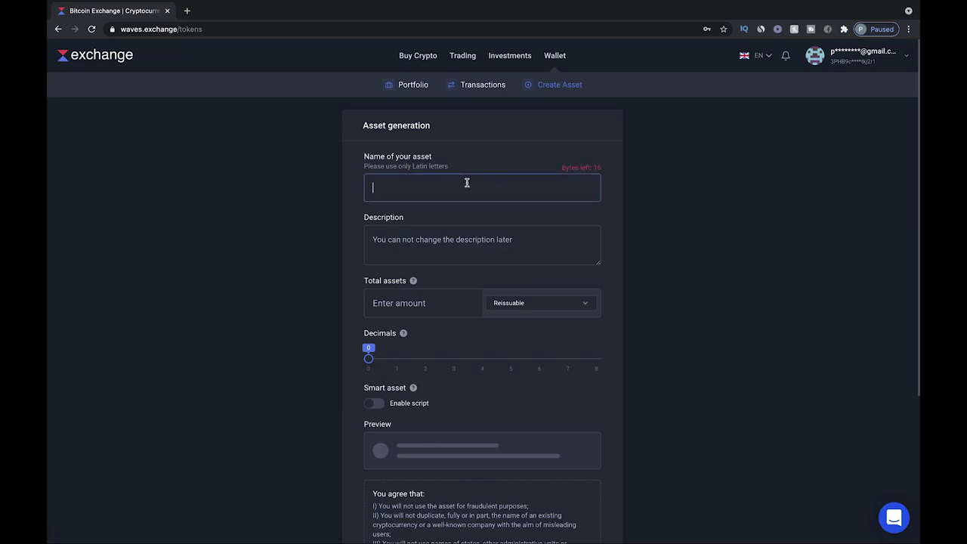
{"action": "type", "text": "Donkey Coin"}
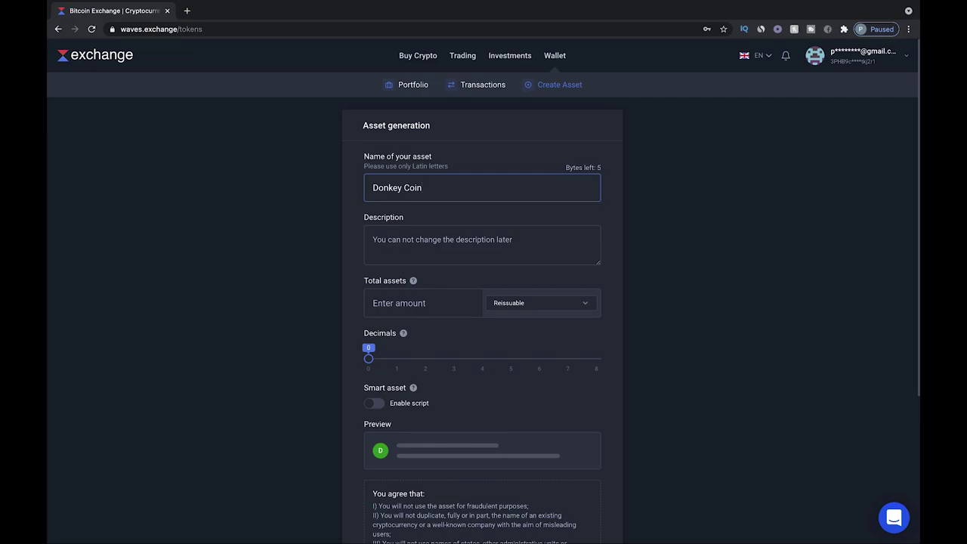
Step: Enter the asset description "The Next Big Crypto Revolution... The Donkey Coin to Mars..."
{"action": "left_click", "coordinate": [471, 249]}
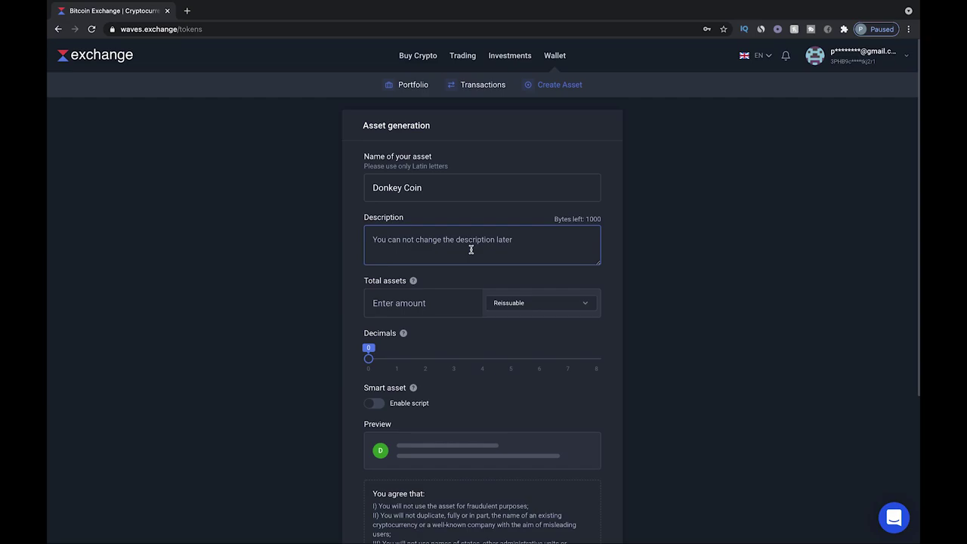
{"action": "type", "text": "The Ne"}
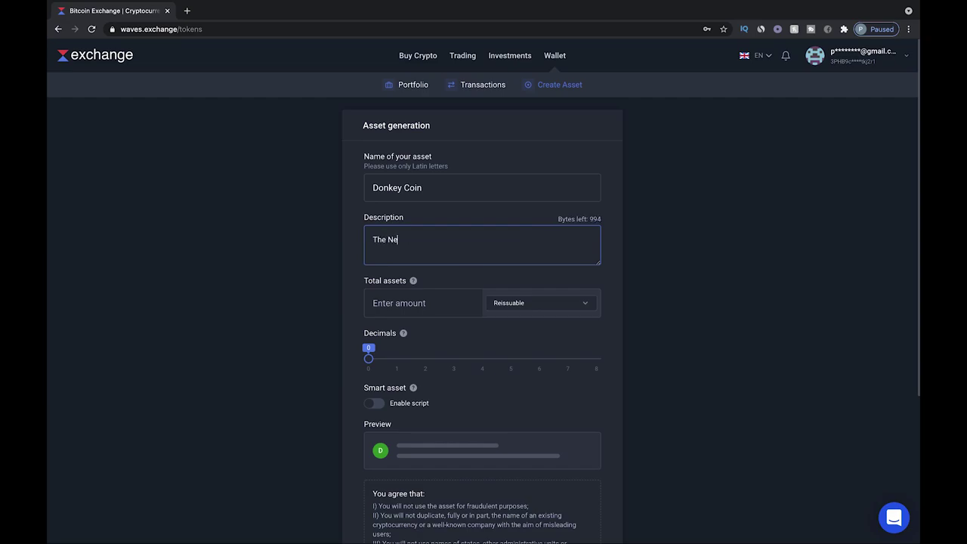
{"action": "type", "text": "xt Big Crypto Revolution... The Donkey Coin to "}
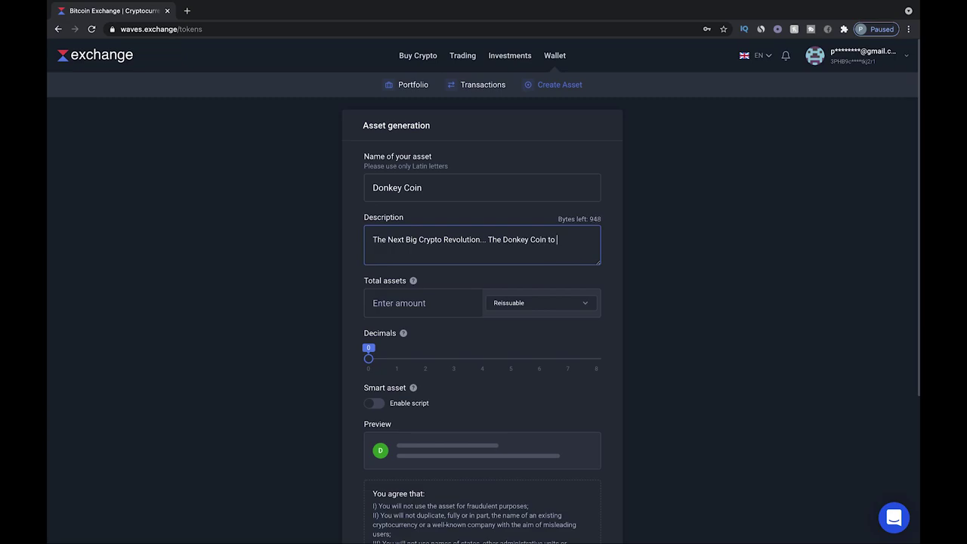
{"action": "type", "text": "Mars..."}
Step: Set the total amount of Donkey Coin assets to 100,000
{"action": "left_click", "coordinate": [420, 303]}
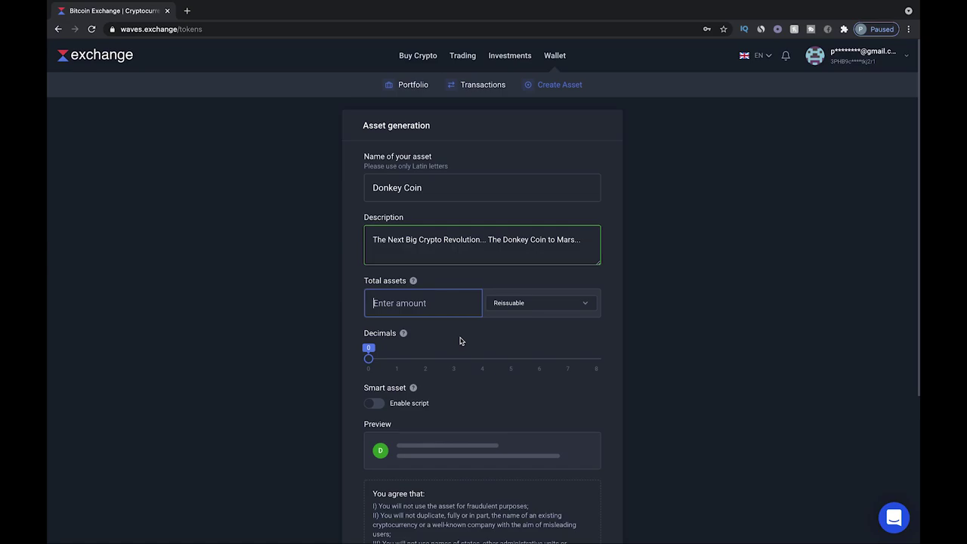
{"action": "type", "text": "1,000,00"}
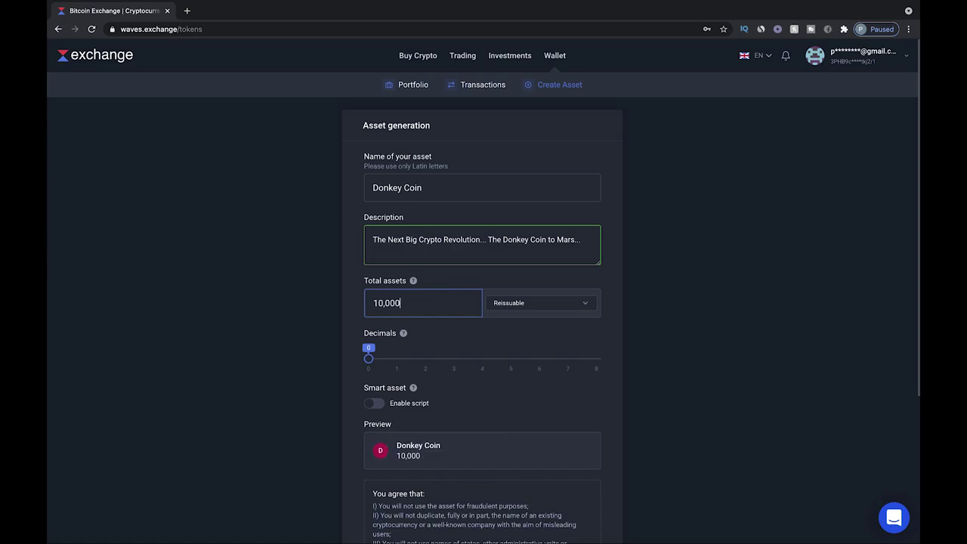
{"action": "type", "text": "0,000"}
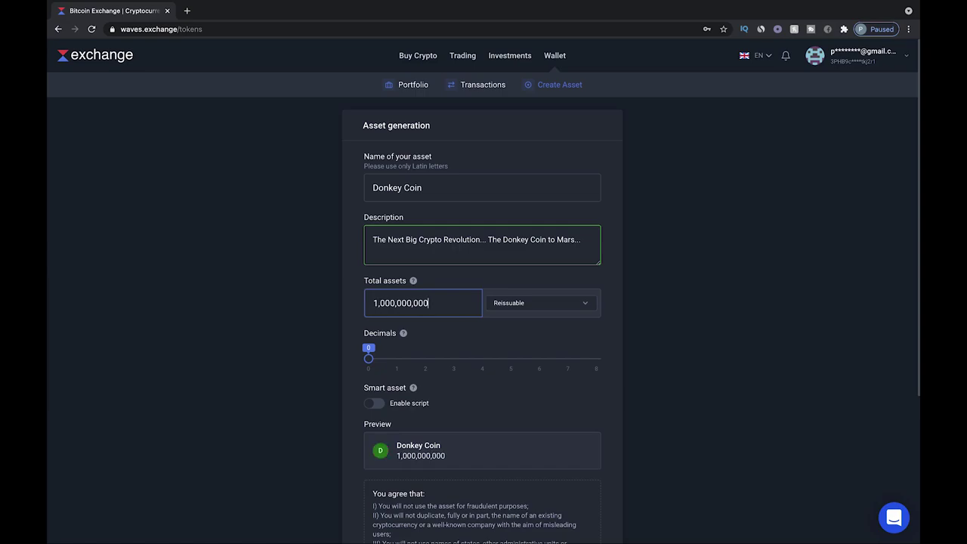
{"action": "key", "text": "BackSpace"}
{"action": "key", "text": "BackSpace"}
{"action": "key", "text": "BackSpace"}
{"action": "key", "text": "BackSpace"}
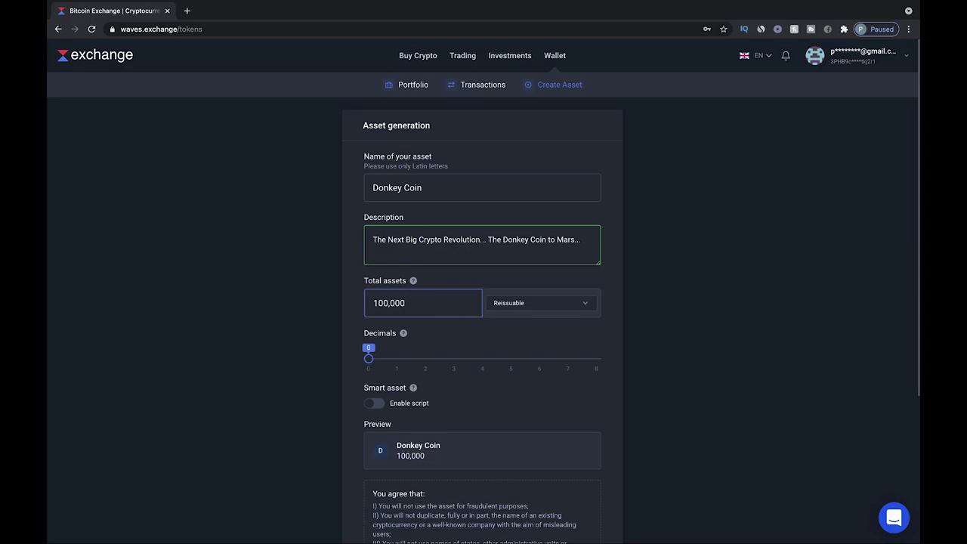
{"action": "key", "text": "BackSpace"}
{"action": "type", "text": "0"}
Step: Choose Reissuable as the asset's issue type and set its decimals to 8
{"action": "left_click", "coordinate": [583, 303]}
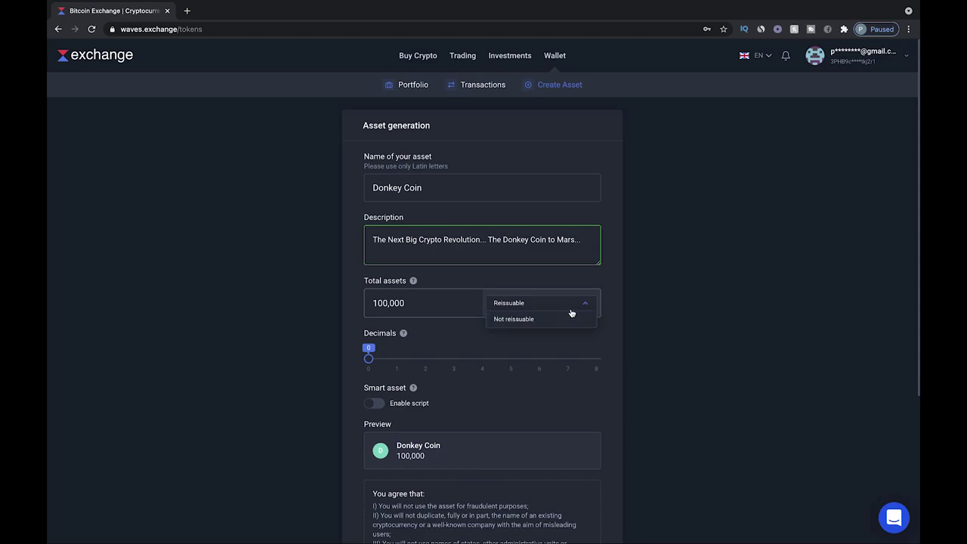
{"action": "left_click", "coordinate": [573, 308]}
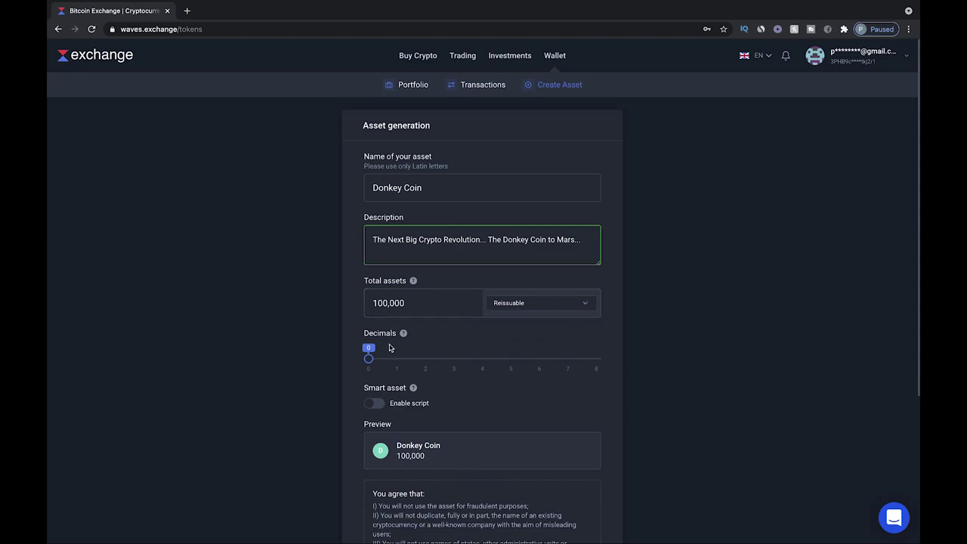
{"action": "left_click_drag", "start_coordinate": [369, 359], "coordinate": [614, 357]}
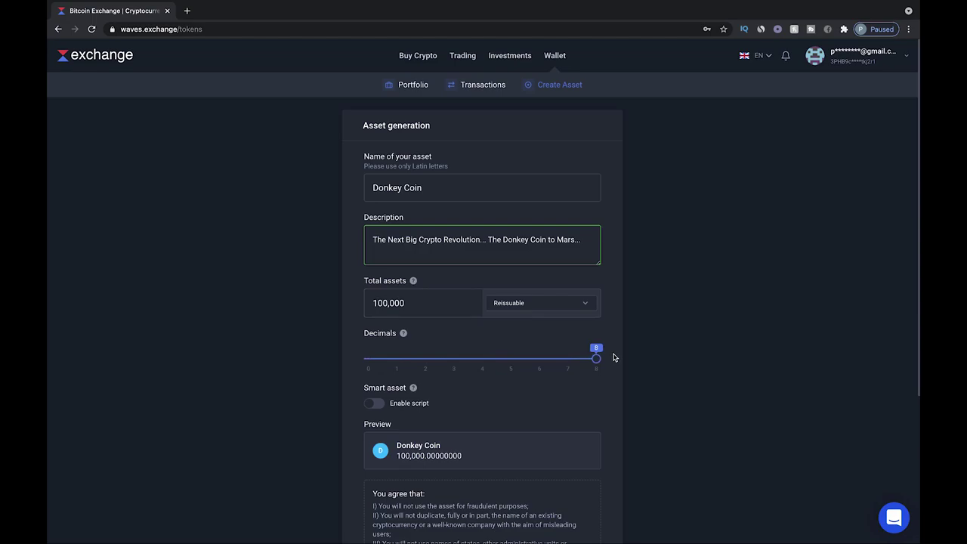
Step: Accept the asset generation rules by ticking the non-compliance acknowledgement below the terms
{"action": "scroll", "coordinate": [614, 358], "scroll_direction": "down", "scroll_amount": 2}
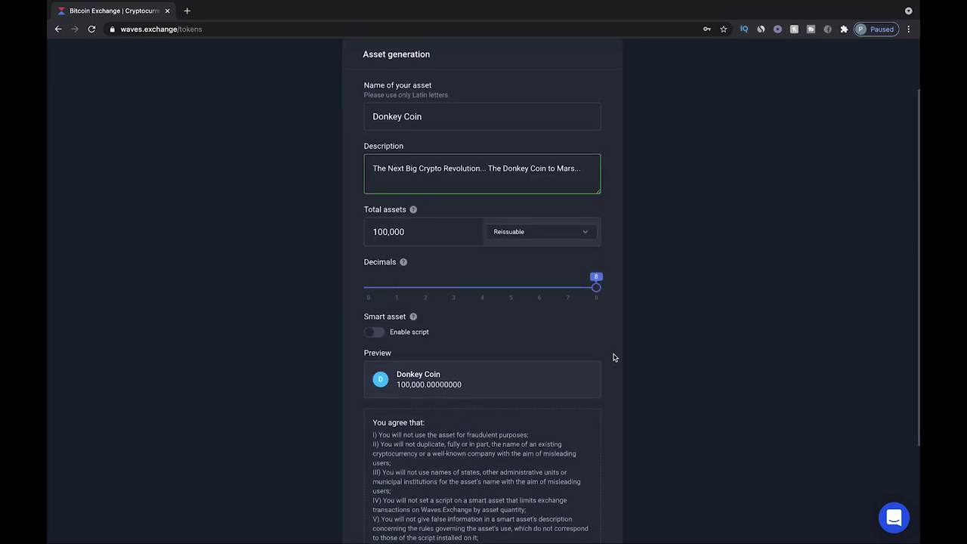
{"action": "scroll", "coordinate": [613, 357], "scroll_direction": "down", "scroll_amount": 2}
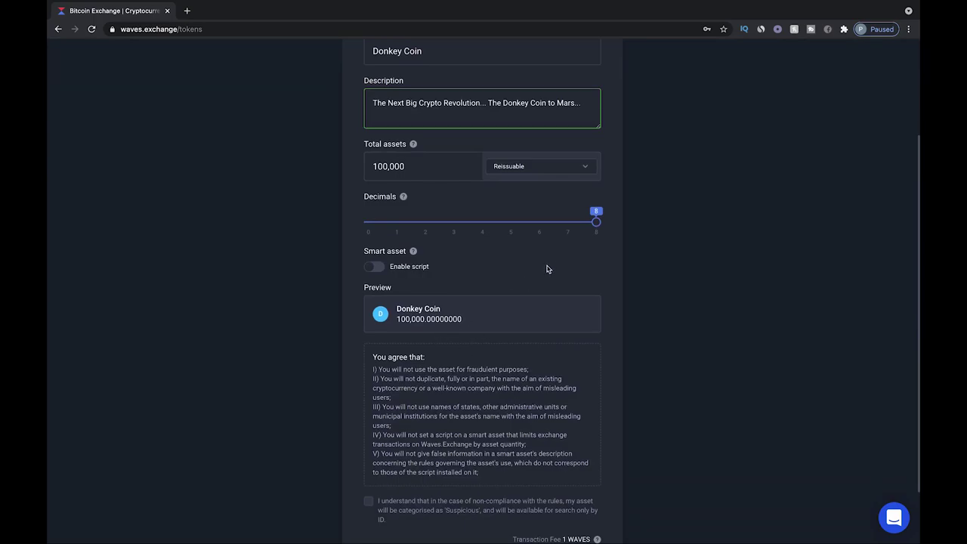
{"action": "scroll", "coordinate": [548, 269], "scroll_direction": "down", "scroll_amount": 1}
{"action": "left_click", "coordinate": [369, 460]}
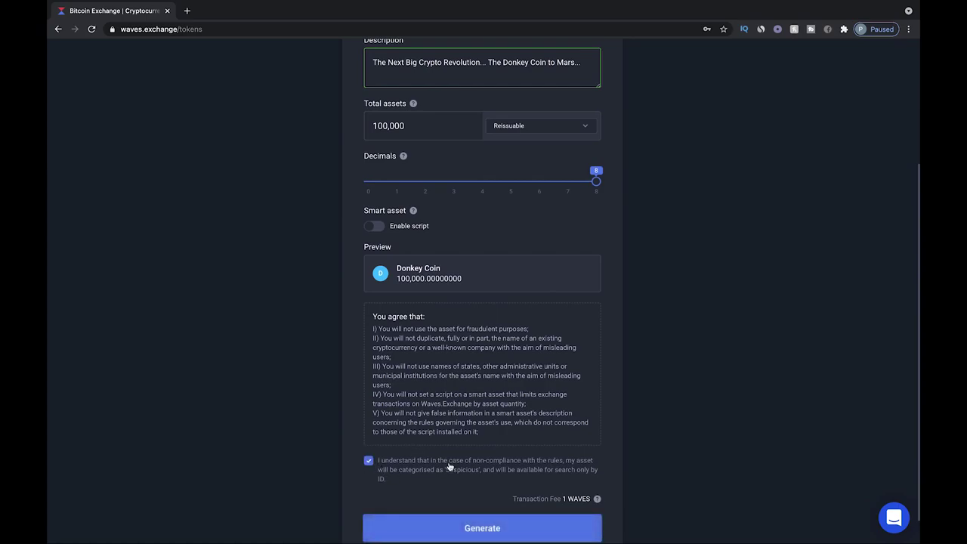
{"action": "scroll", "coordinate": [495, 479], "scroll_direction": "down", "scroll_amount": 1}
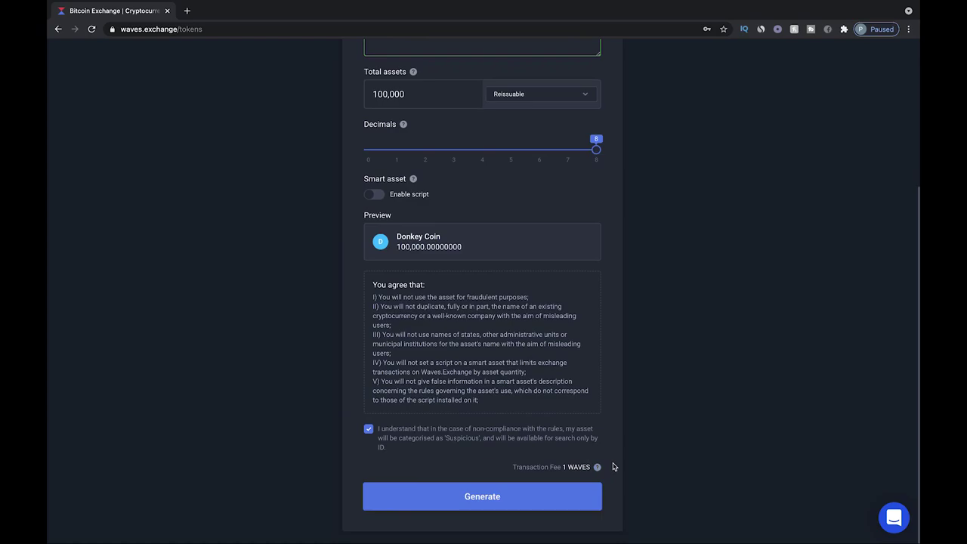
Step: Review the completed form, generate the Donkey Coin asset and send the transaction
{"action": "scroll", "coordinate": [614, 468], "scroll_direction": "up", "scroll_amount": 5}
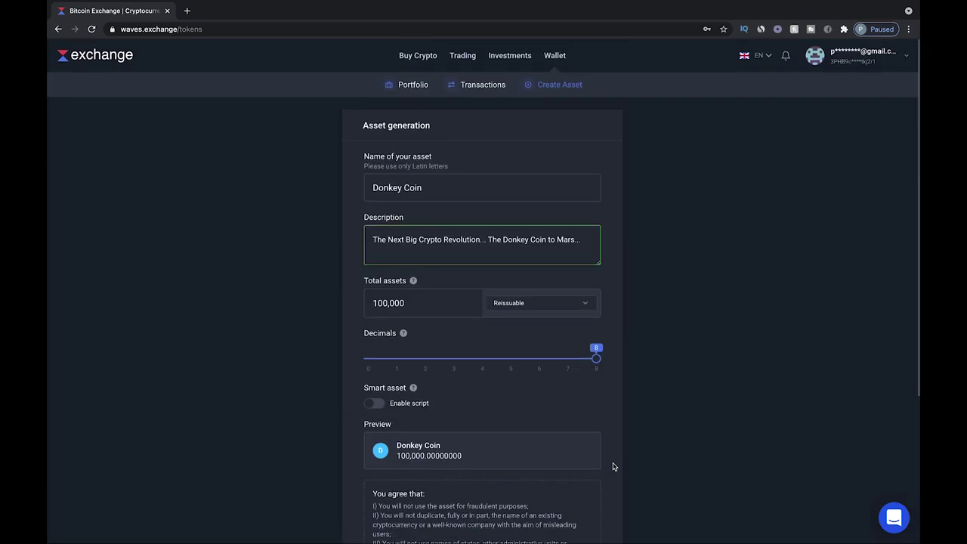
{"action": "scroll", "coordinate": [614, 467], "scroll_direction": "down", "scroll_amount": 5}
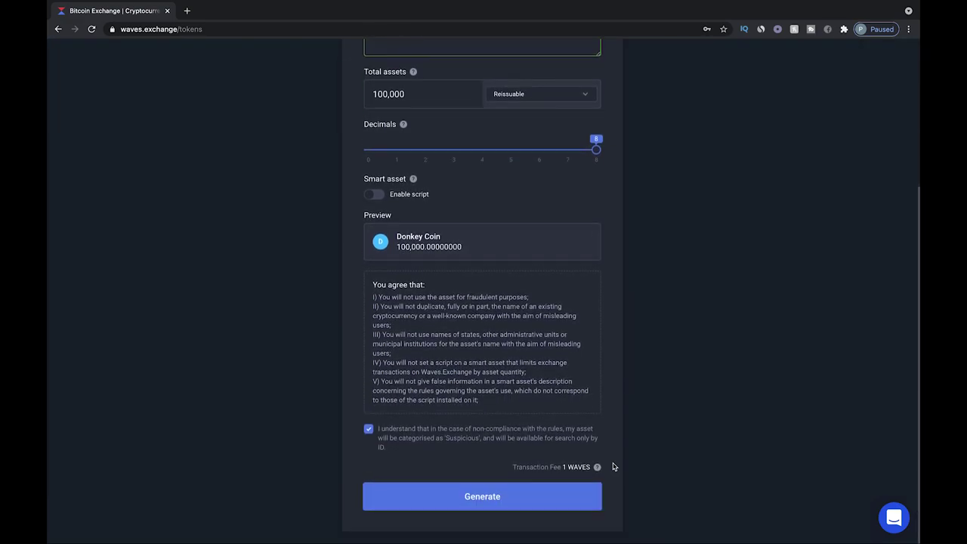
{"action": "left_click", "coordinate": [377, 502]}
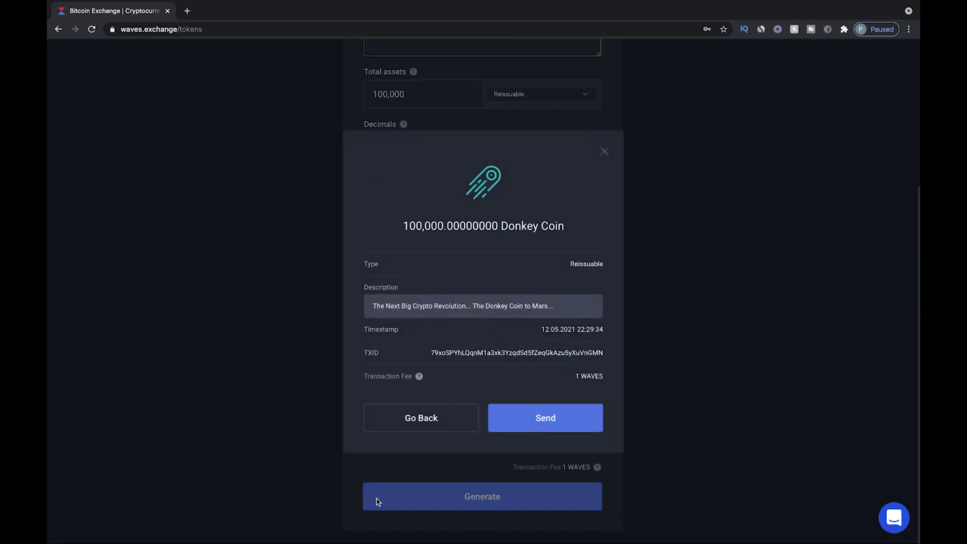
{"action": "left_click", "coordinate": [529, 425]}
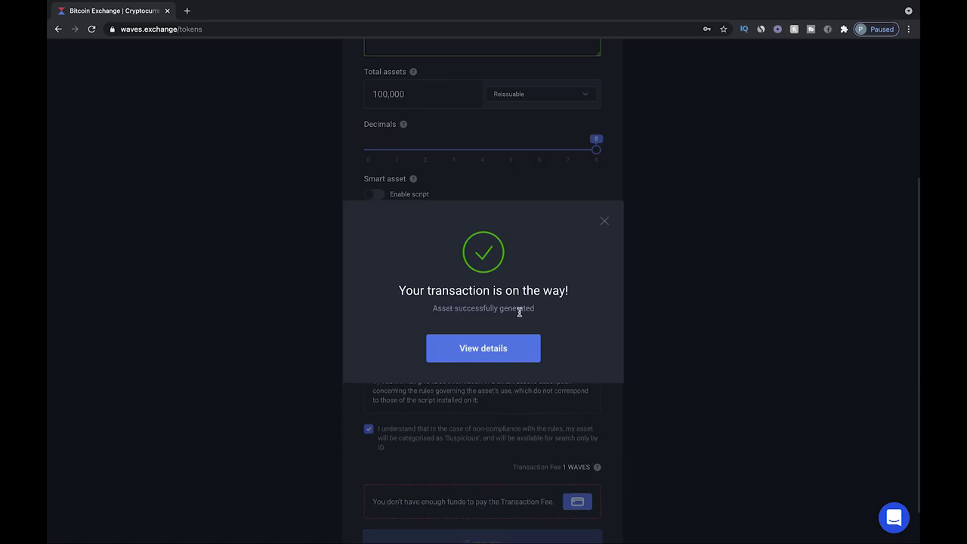
Step: View the transaction details of the generated asset, highlight its asset ID and close the details
{"action": "left_click", "coordinate": [512, 347]}
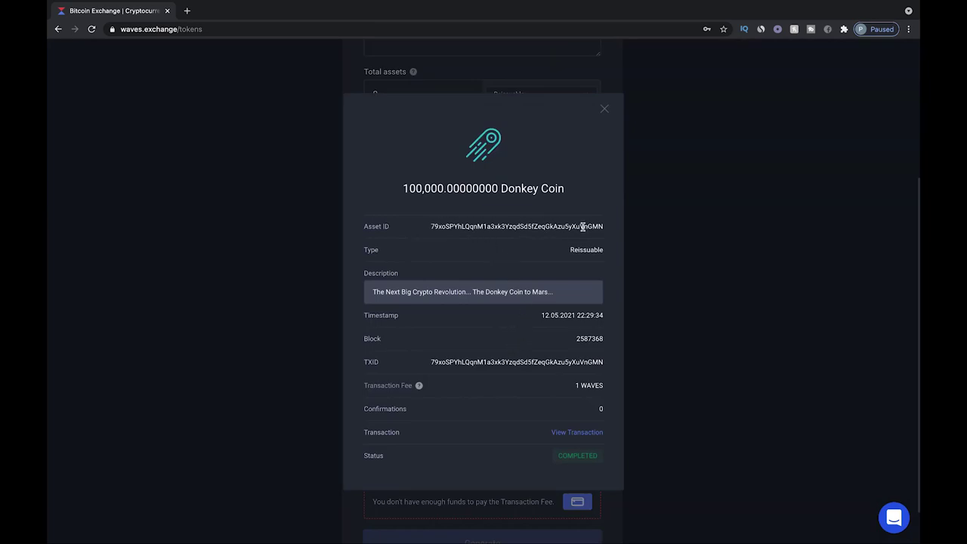
{"action": "double_click", "coordinate": [428, 226]}
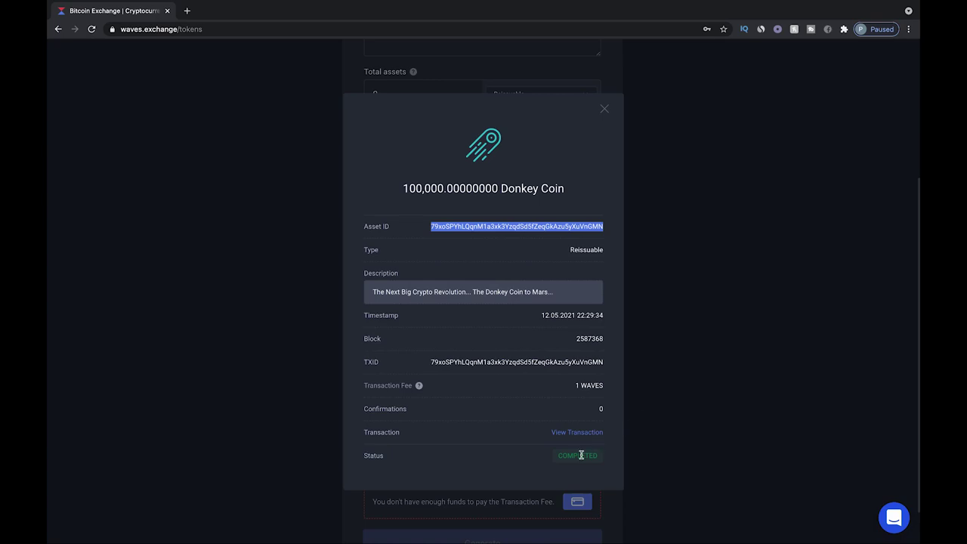
{"action": "left_click", "coordinate": [616, 509]}
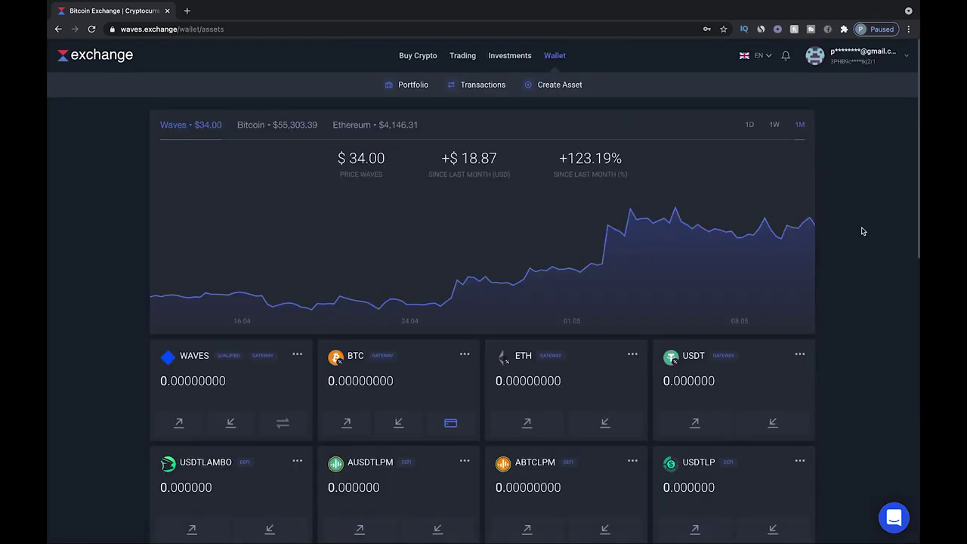
Step: Open the wallet portfolio, check the actions available for Donkey Coin and open its exchange
{"action": "left_click", "coordinate": [415, 89]}
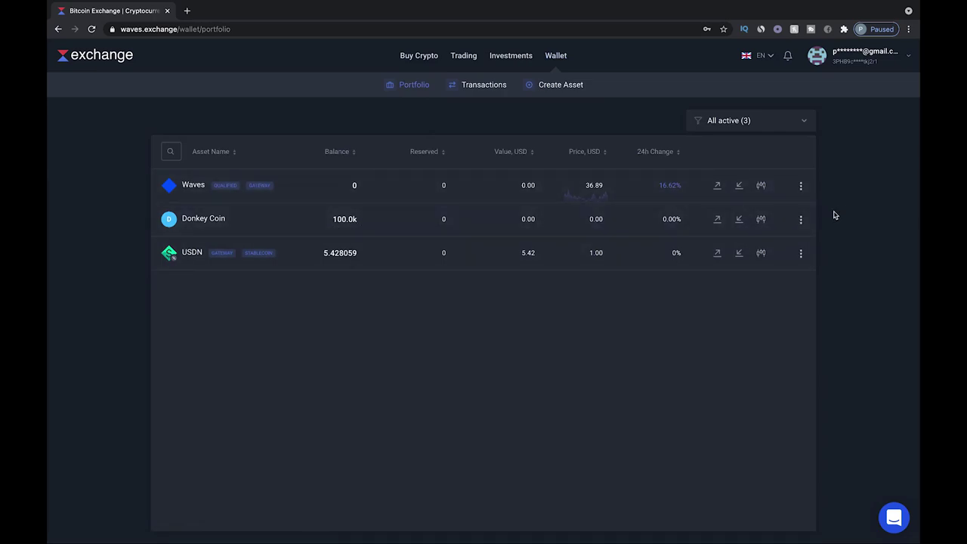
{"action": "left_click", "coordinate": [800, 220]}
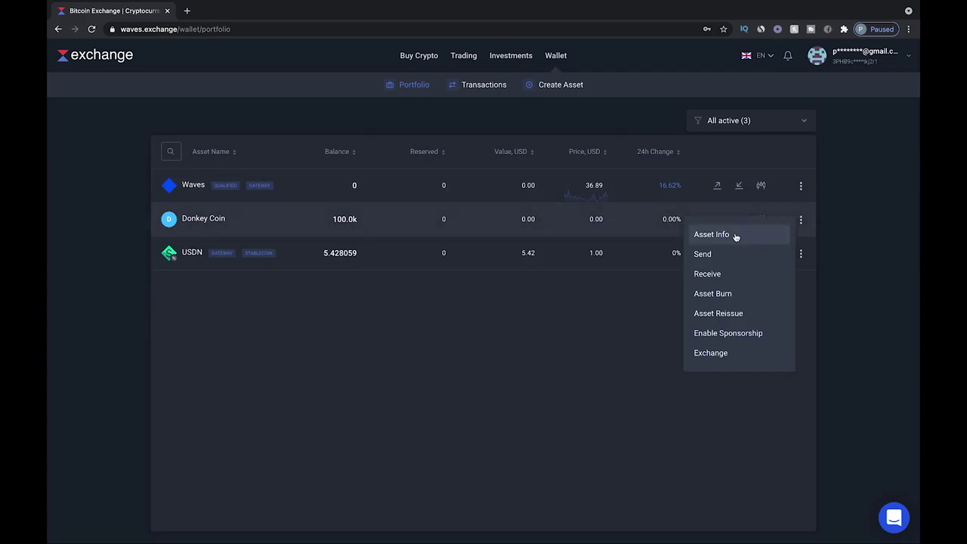
{"action": "left_click", "coordinate": [629, 385]}
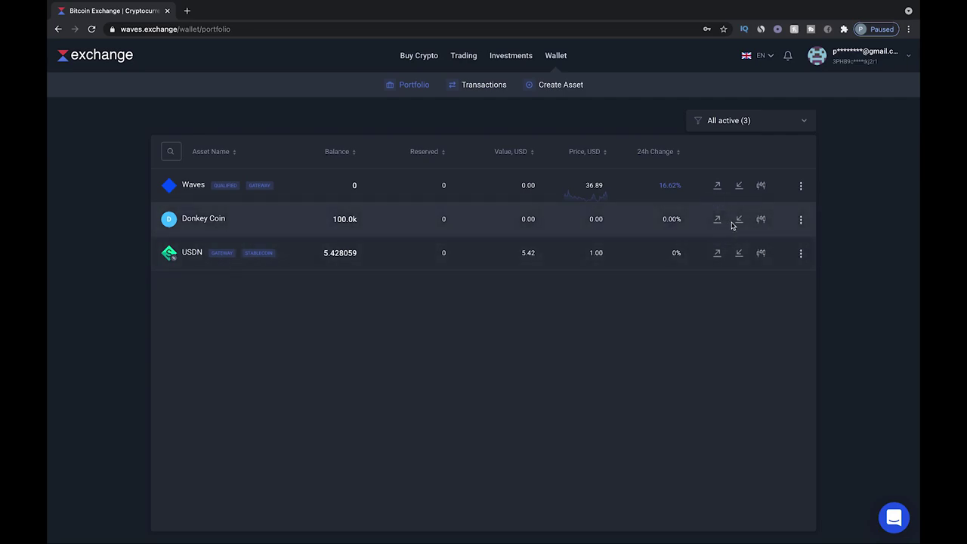
{"action": "left_click", "coordinate": [761, 219]}
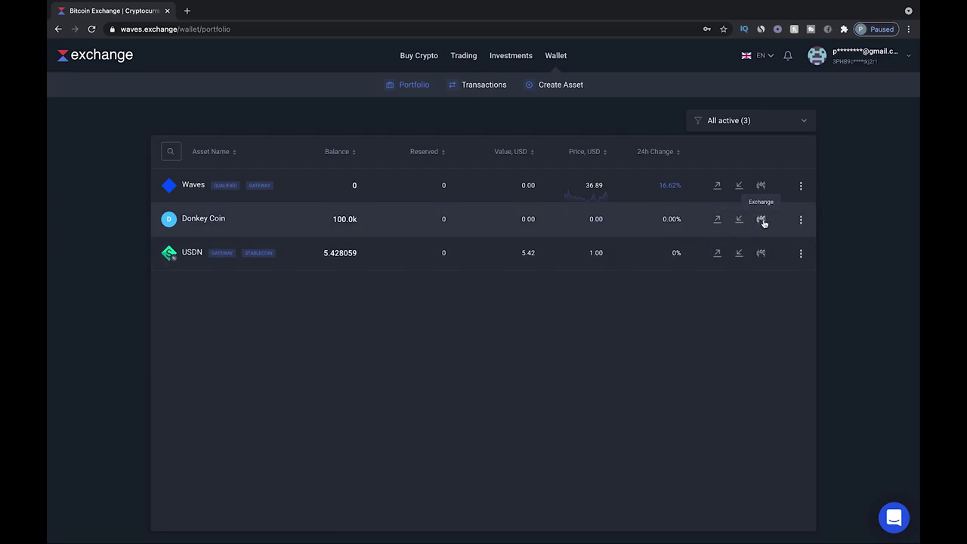